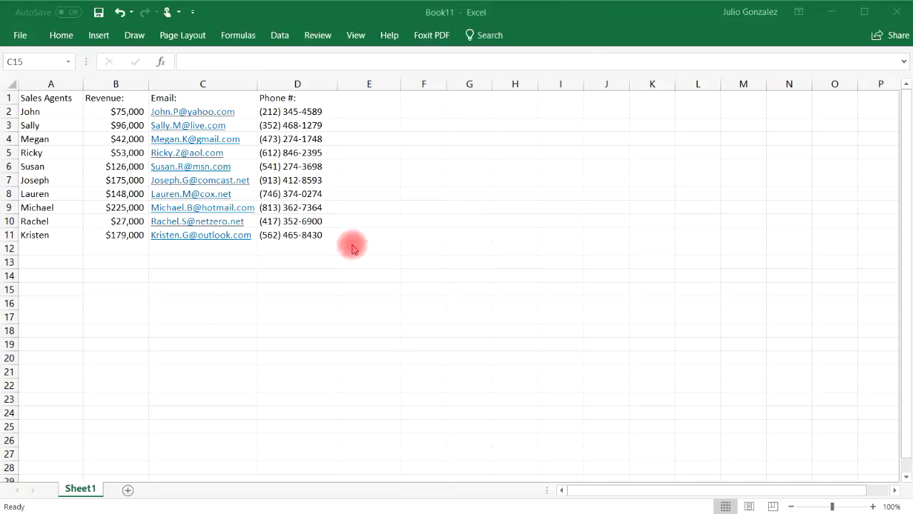
Label D15 'Revenue:' and C14 'Name:' below the agent table
left_click(197, 290)
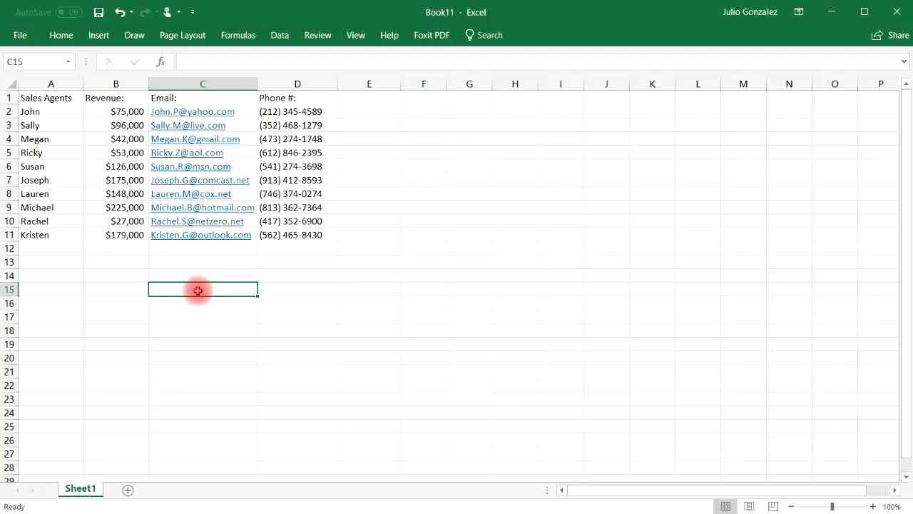
left_click(289, 291)
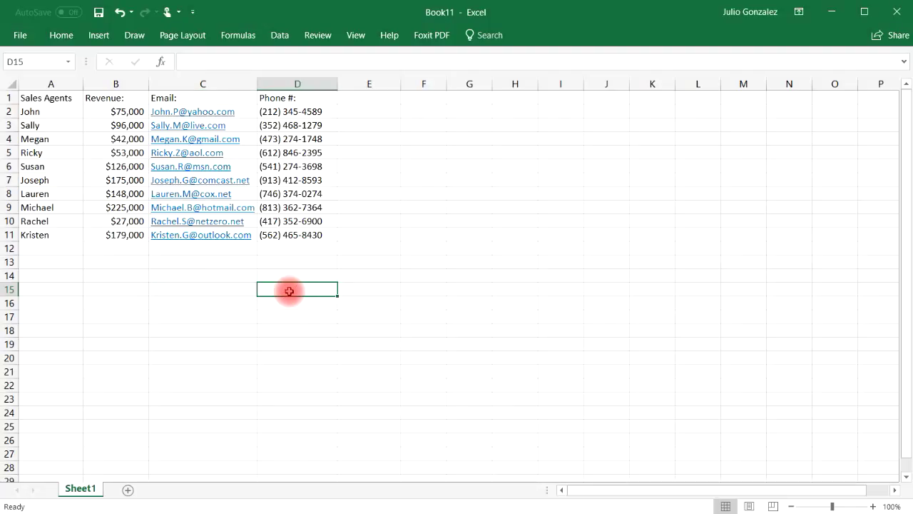
type("Revenue:")
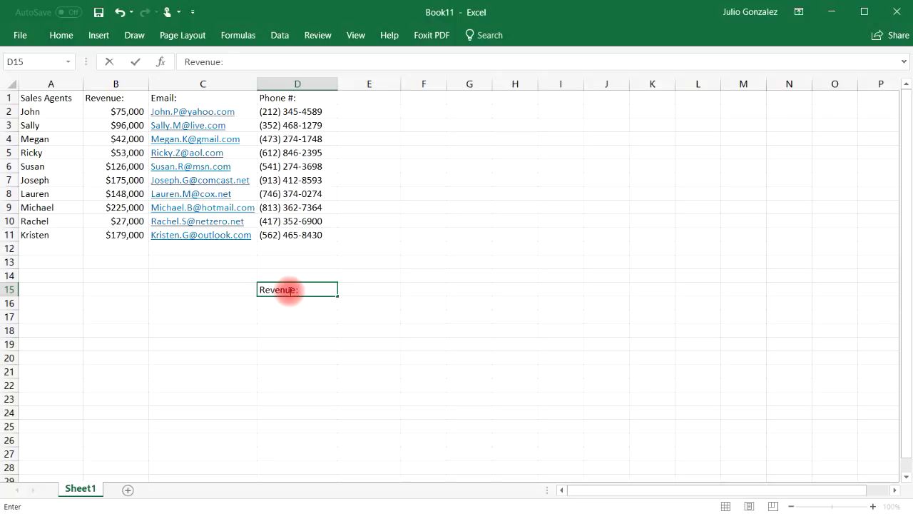
key("Up")
key("Left")
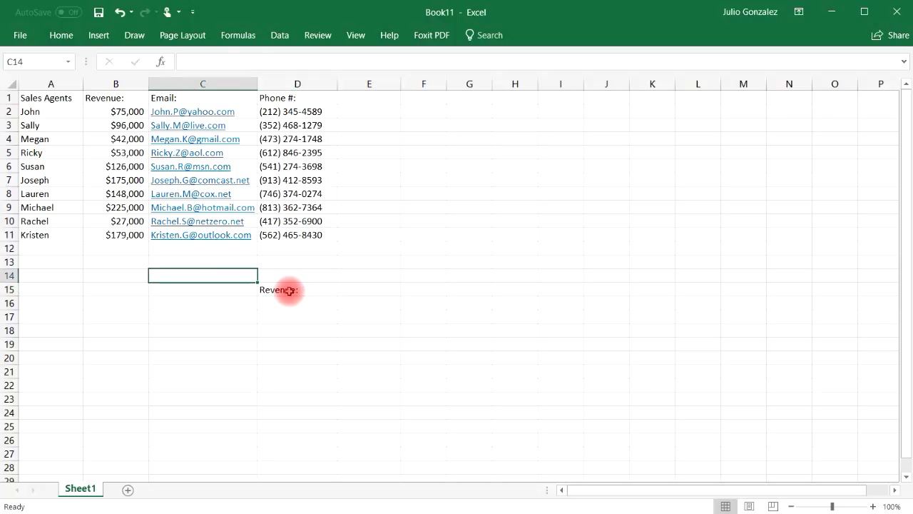
type("Name")
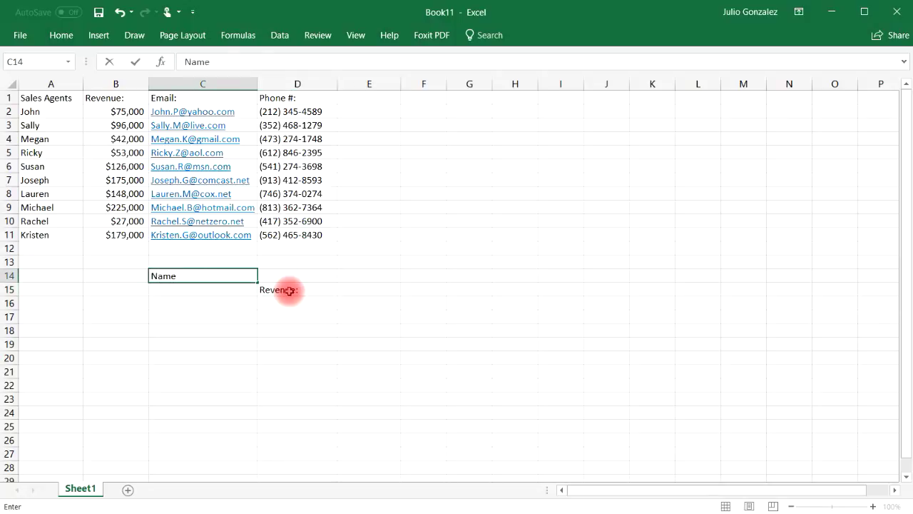
type(":")
key("Return")
key("Right")
key("Right")
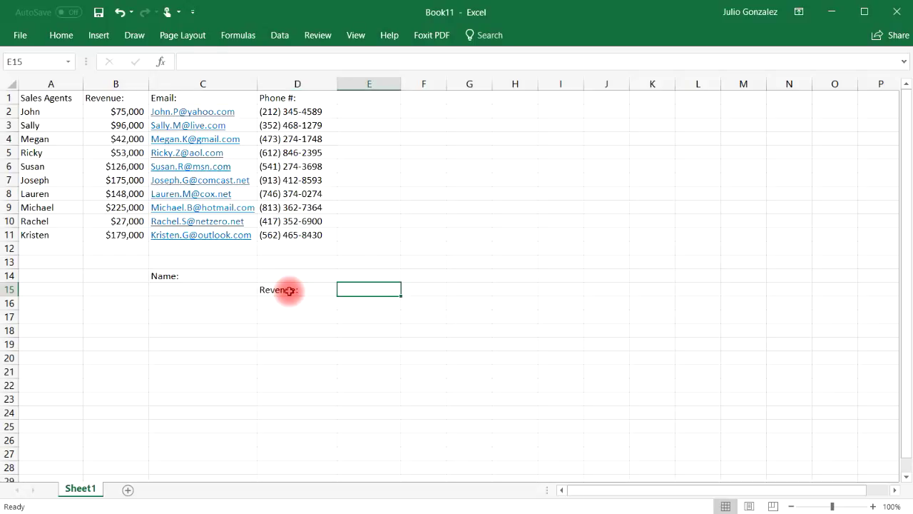
Add the labels 'Email:' in D16 and 'Phone Number:' in D17
key("Down")
key("Down")
key("Left")
key("Up")
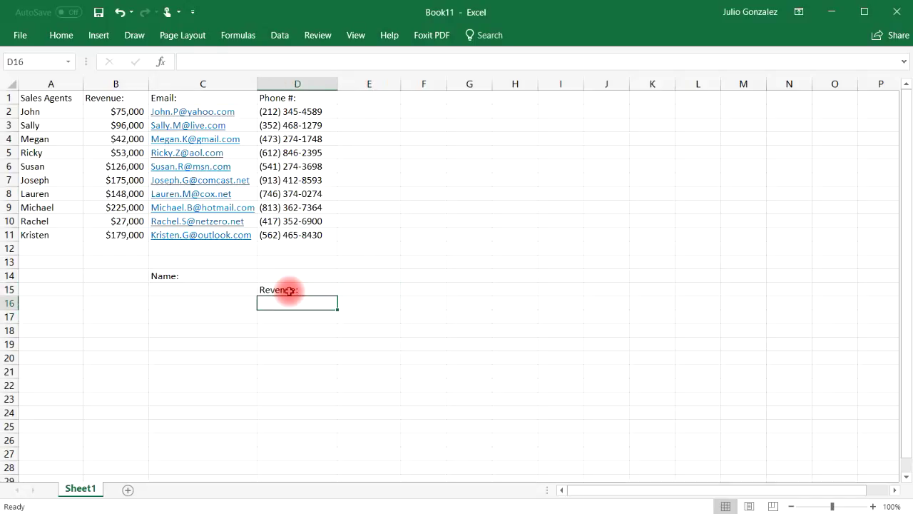
type("Email:")
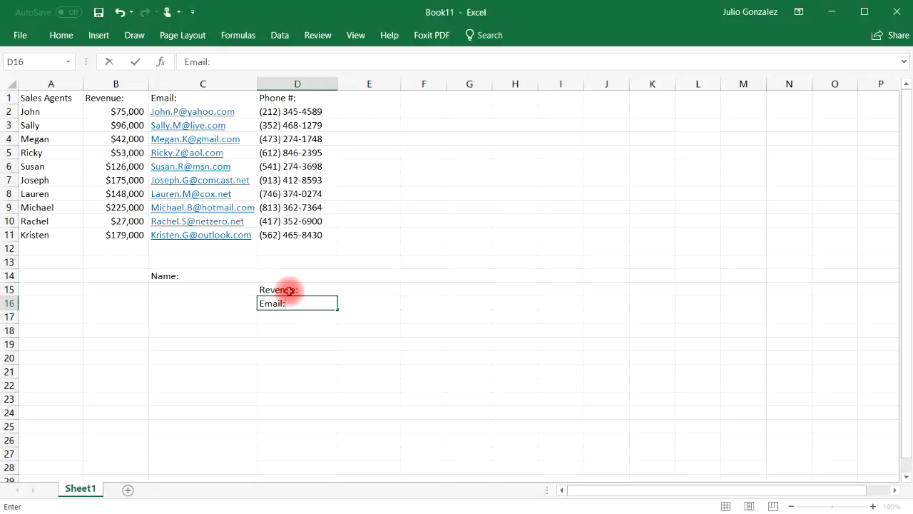
key("Return")
type("Pho")
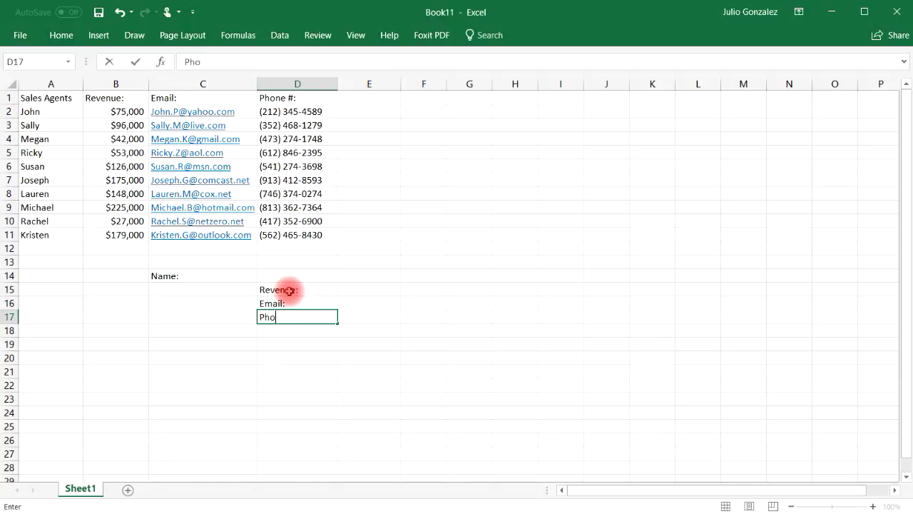
type("ne#")
key("BackSpace")
type("Number:")
key("Return")
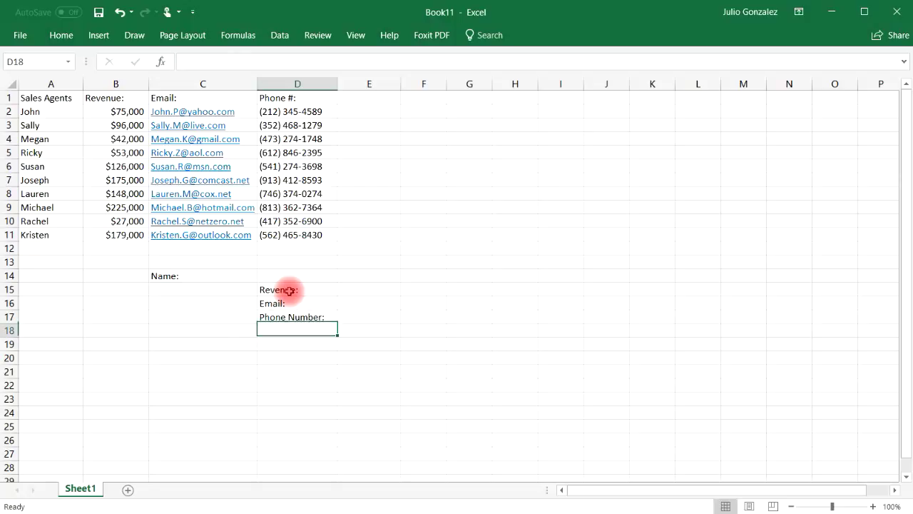
Enter the agent name Michael in C15
key("Left")
key("Up")
key("Up")
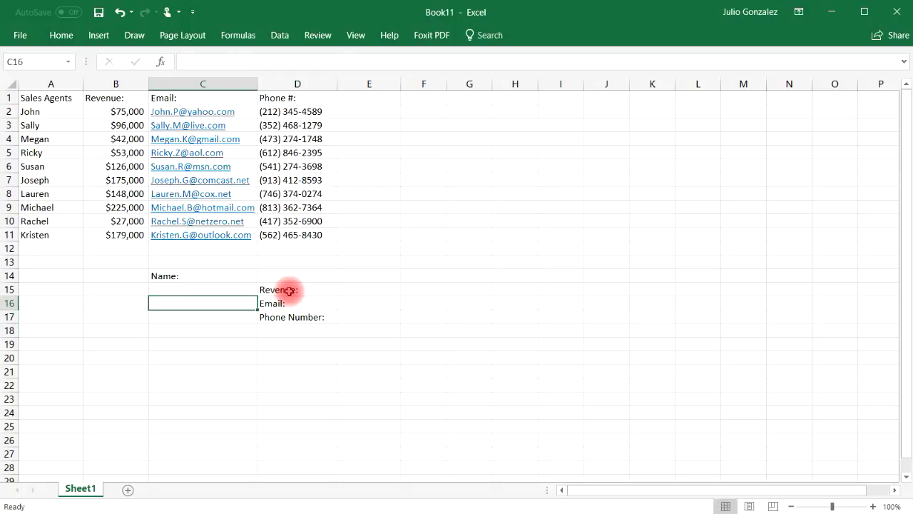
key("Up")
type("Michael")
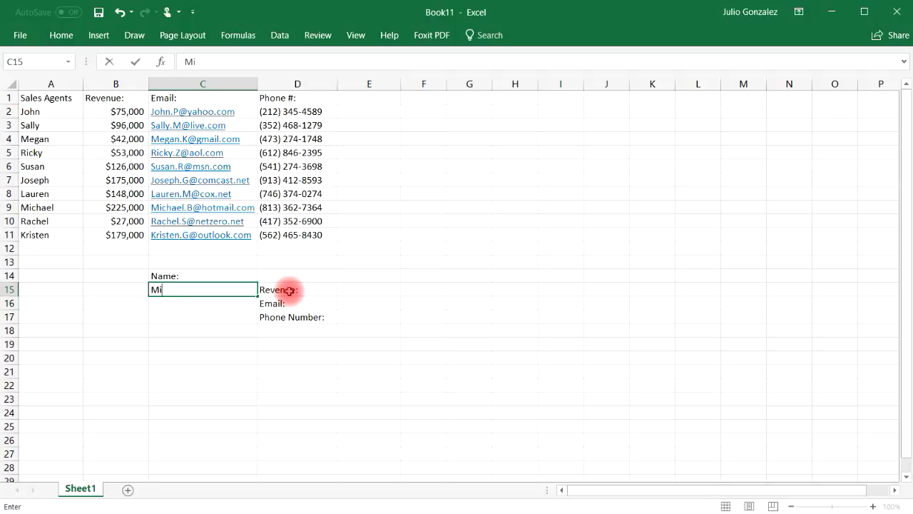
key("Right")
key("Right")
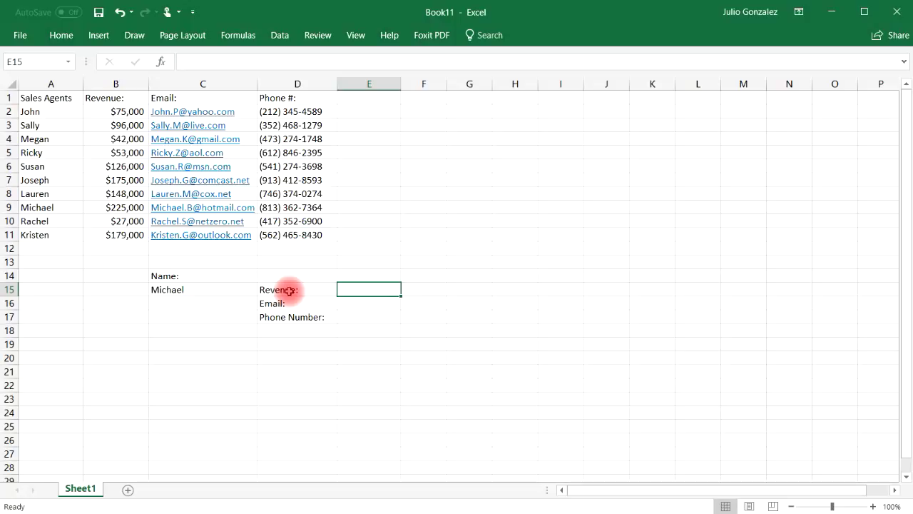
Enter =VLOOKUP(C15,A1:D11,2,FALSE) in E15 so it returns Michael's revenue, 225000
double_click(373, 290)
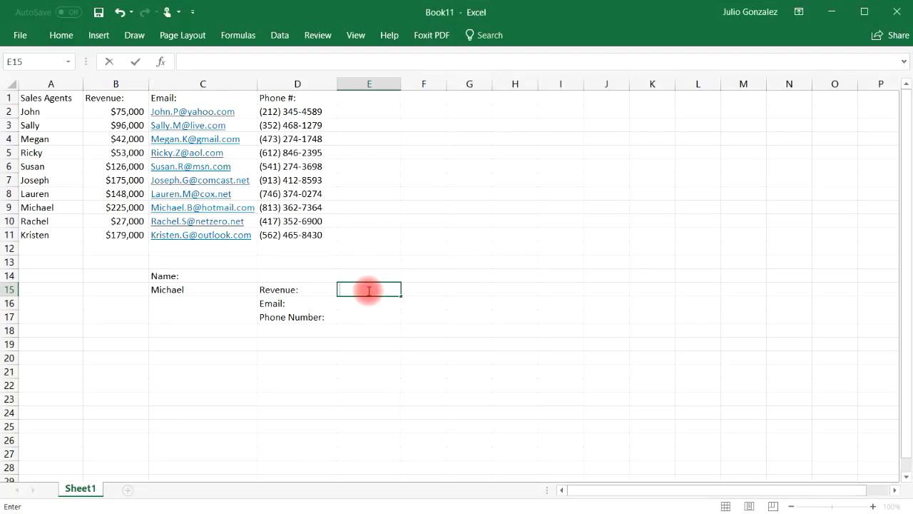
type("=vlo")
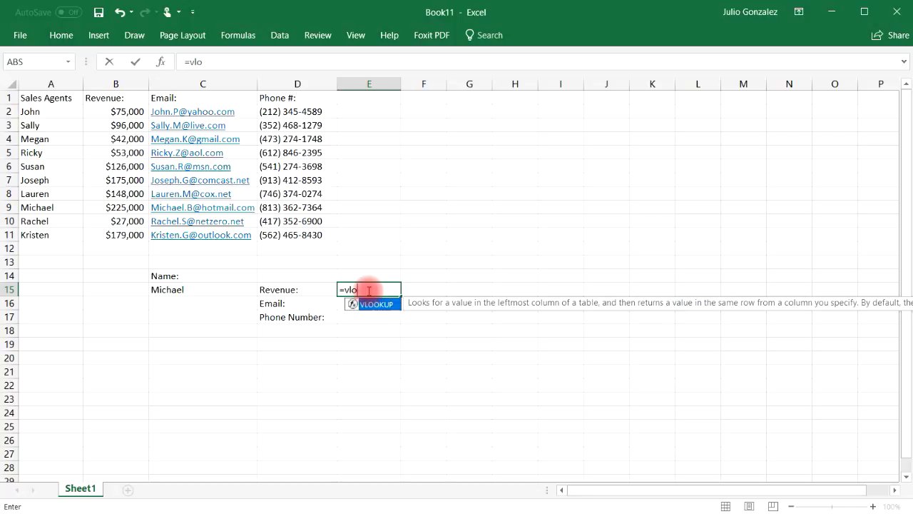
type("okup(")
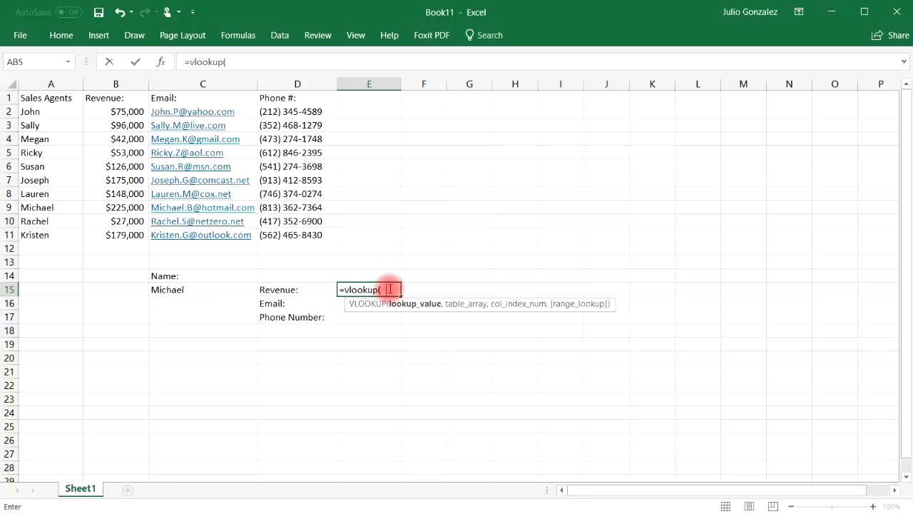
type("C15")
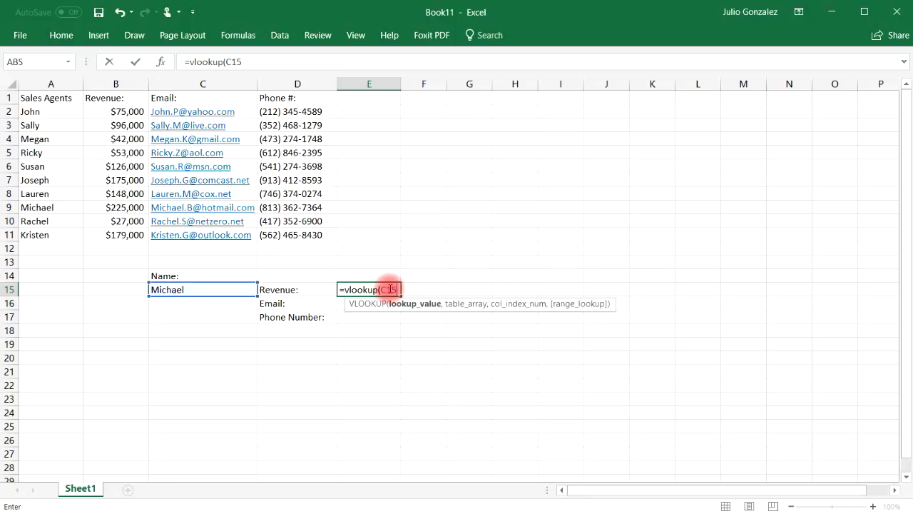
type(",")
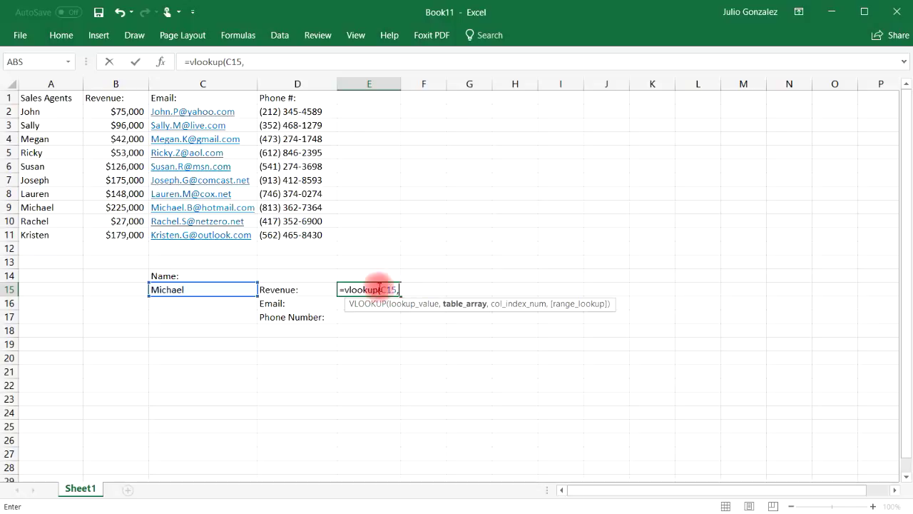
left_click(42, 100)
left_click_drag(43, 100, 285, 236)
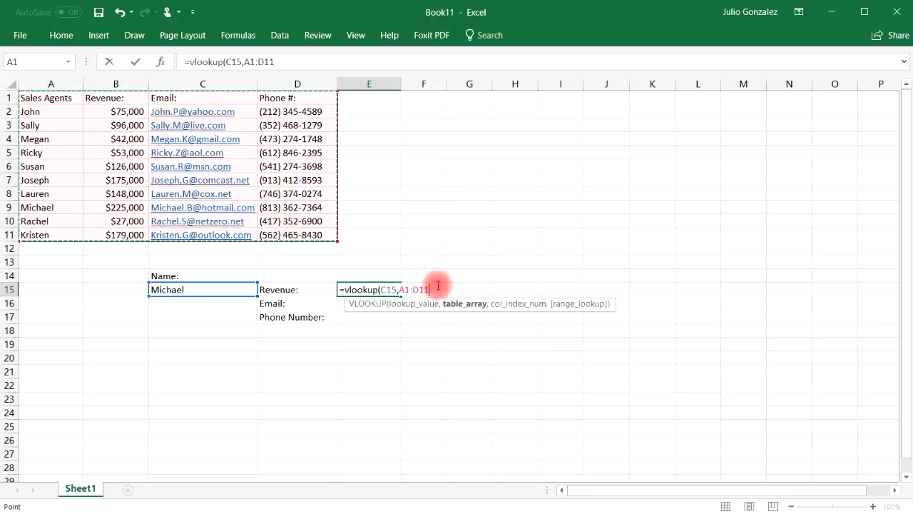
type(",")
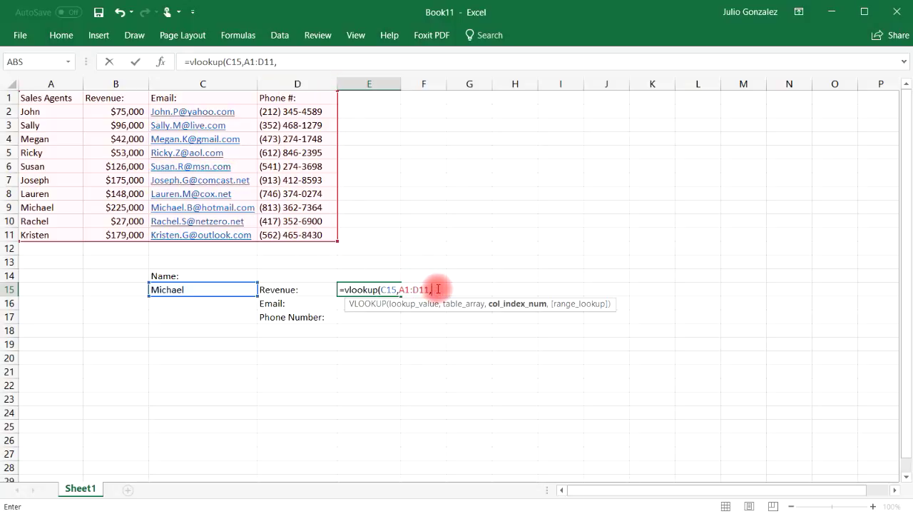
type("2,")
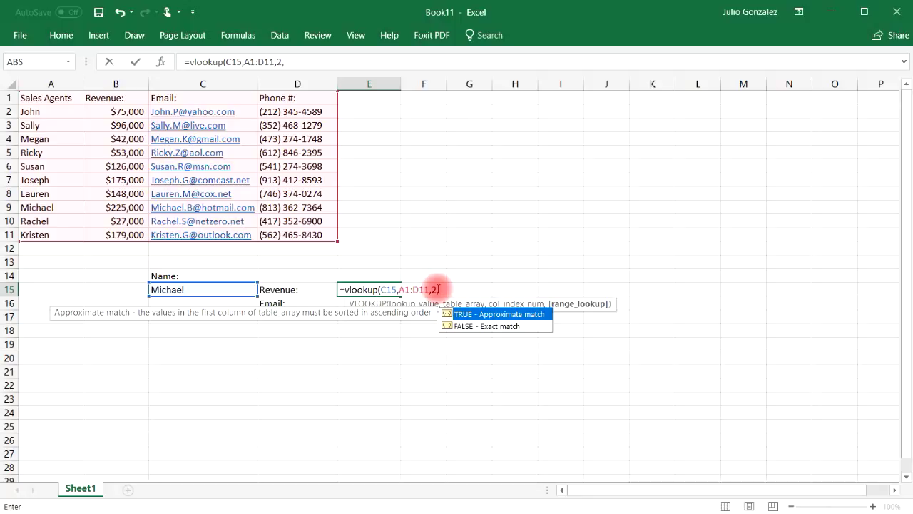
type("false)")
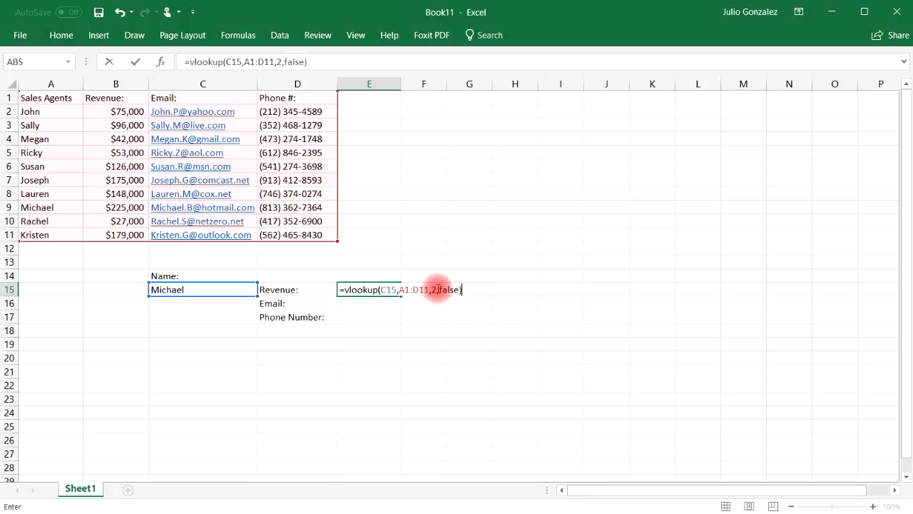
key("Return")
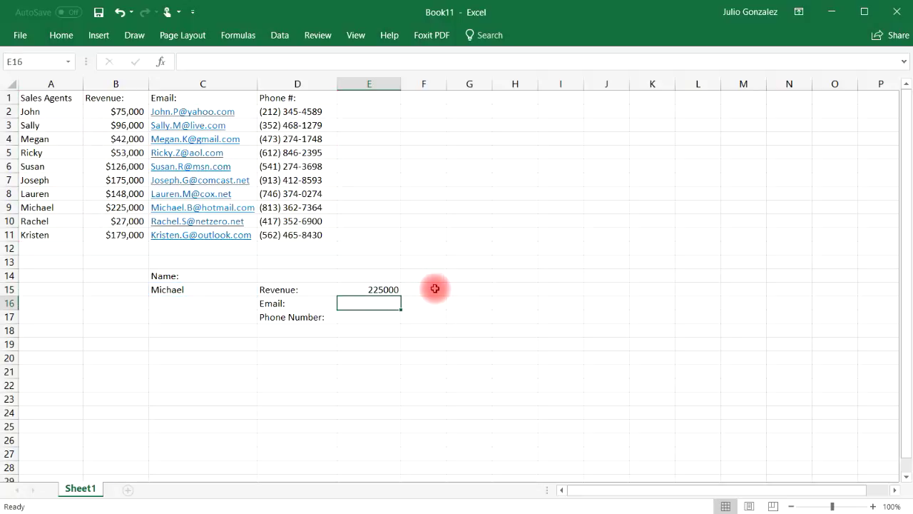
Check E15's revenue lookup against Michael's table revenue, then select C16 for the next name
left_click(121, 208)
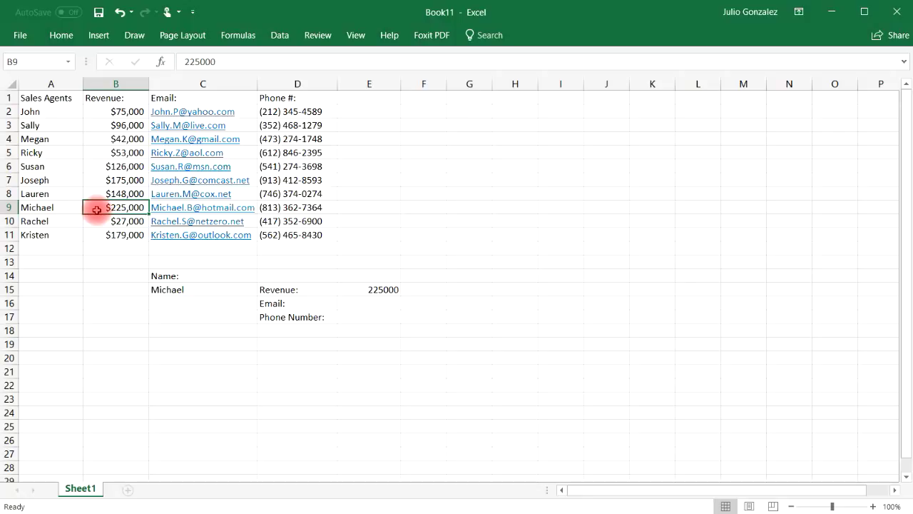
left_click(372, 290)
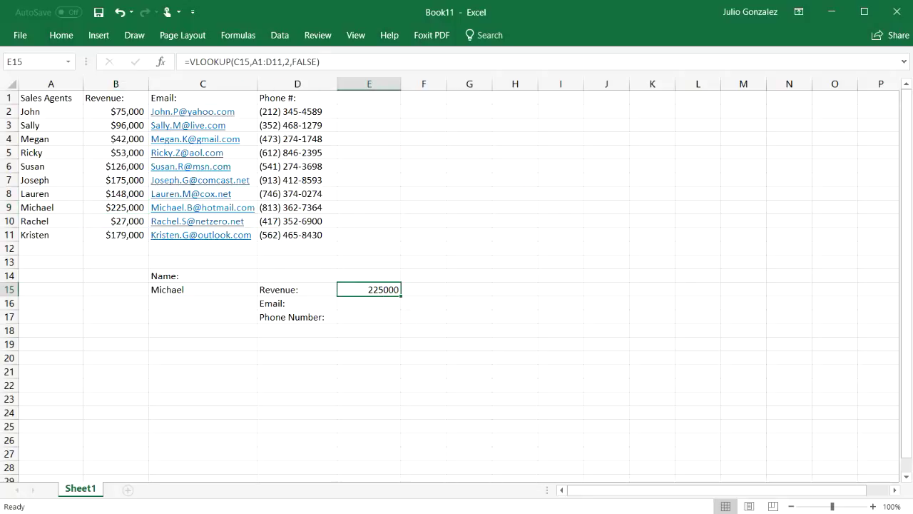
left_click(206, 306)
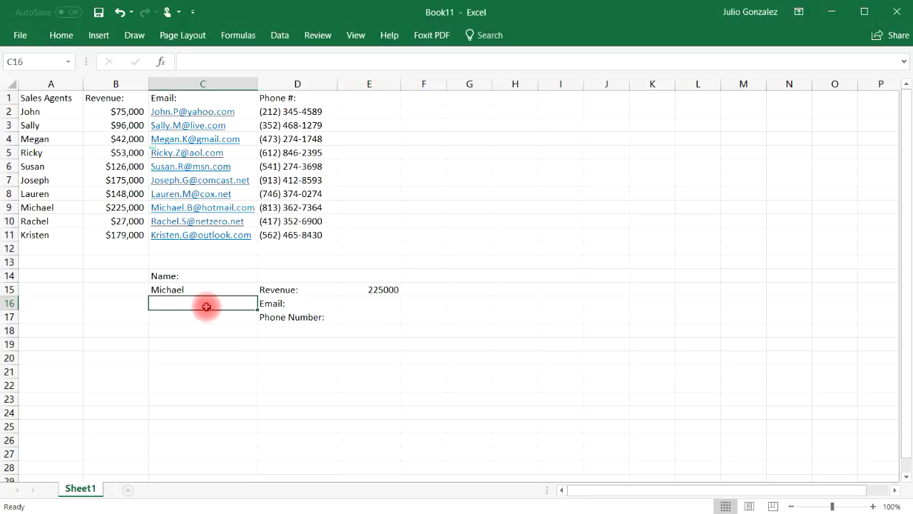
Enter Susan in C16 and =VLOOKUP(C16,A1:D11,3,FALSE) in E16 for her email
type("Susan")
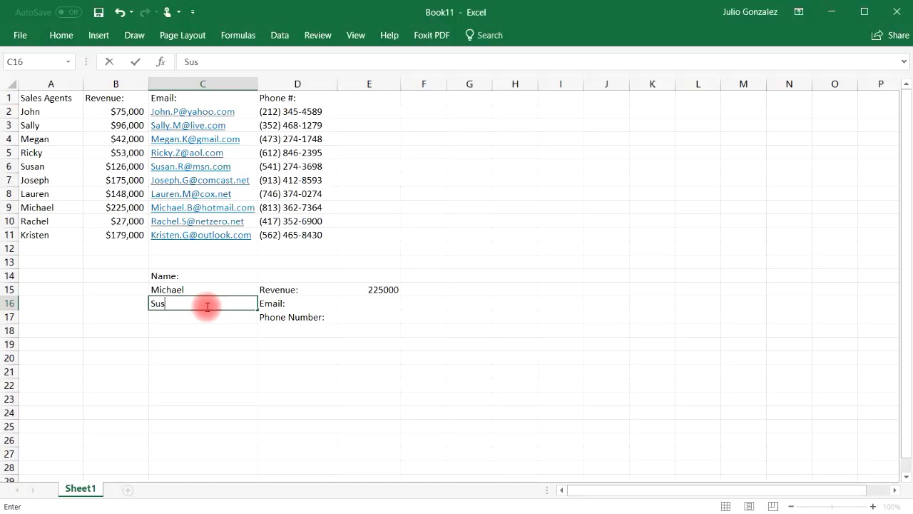
key("Tab")
key("Tab")
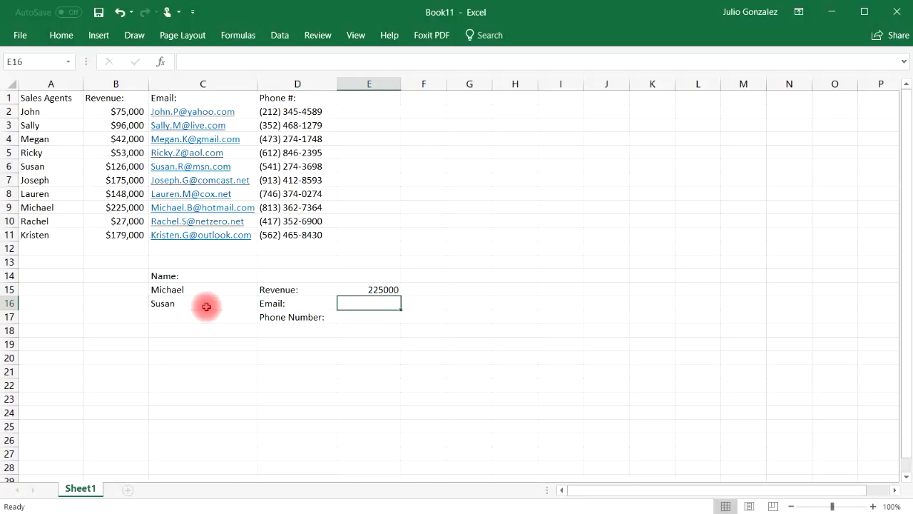
double_click(364, 304)
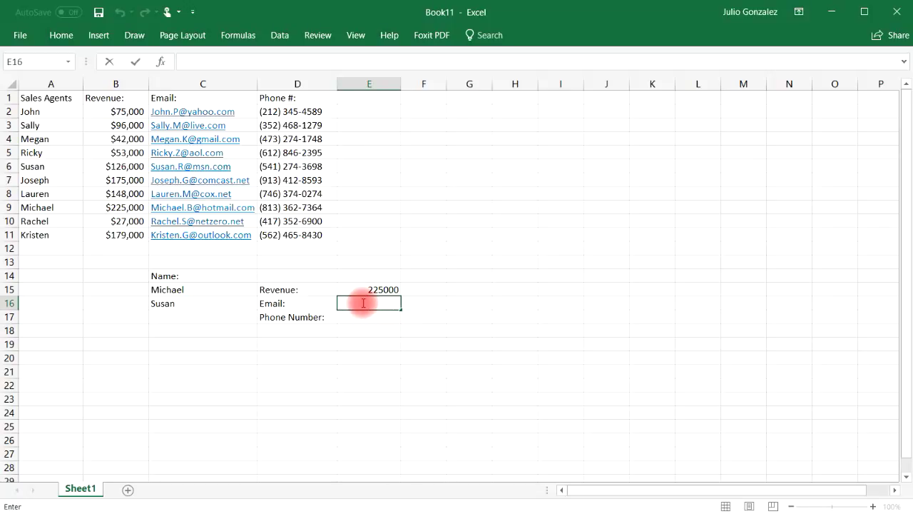
type("=vlook")
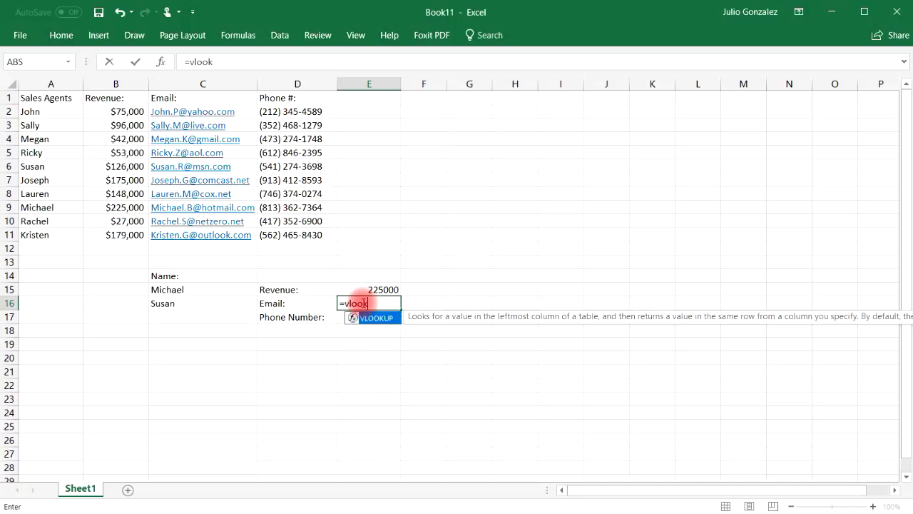
type("up(")
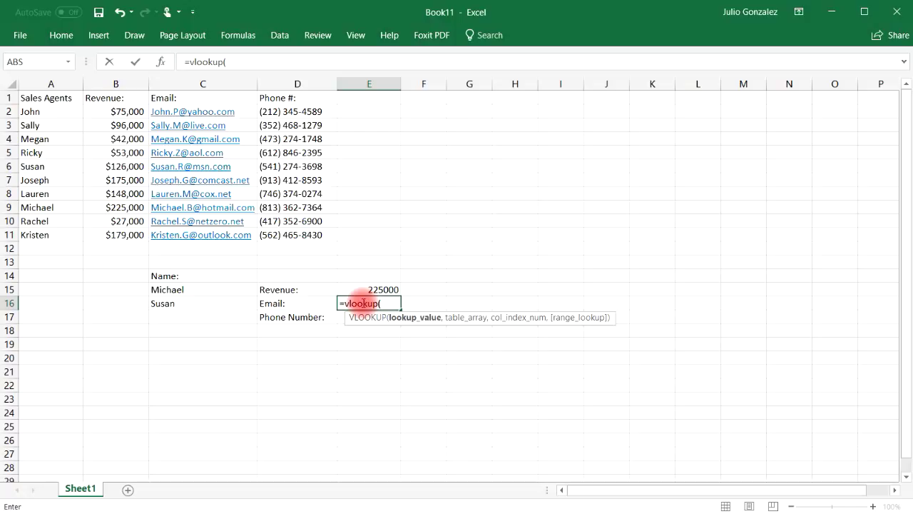
type("C")
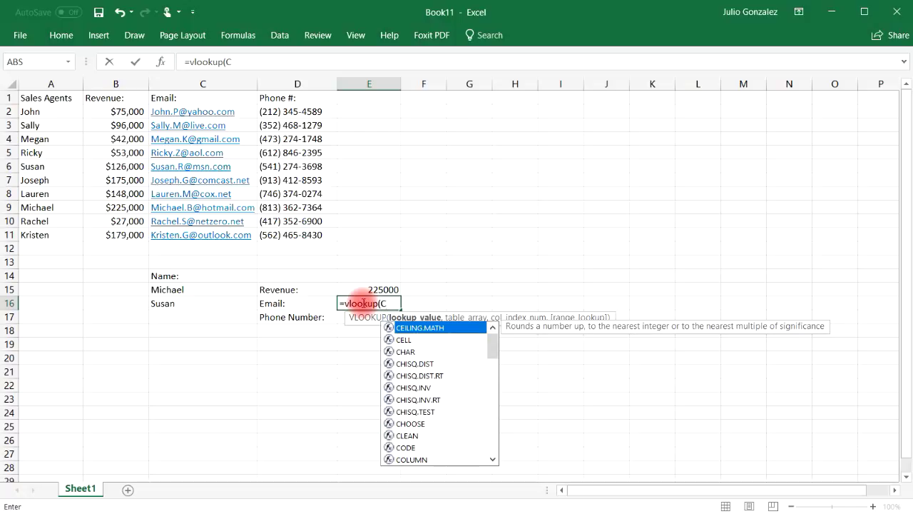
type("16,")
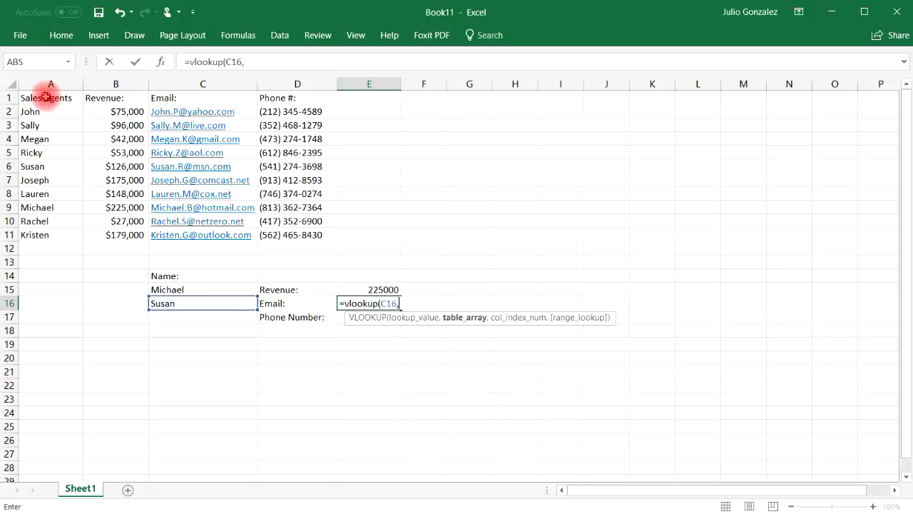
left_click_drag(49, 97, 279, 237)
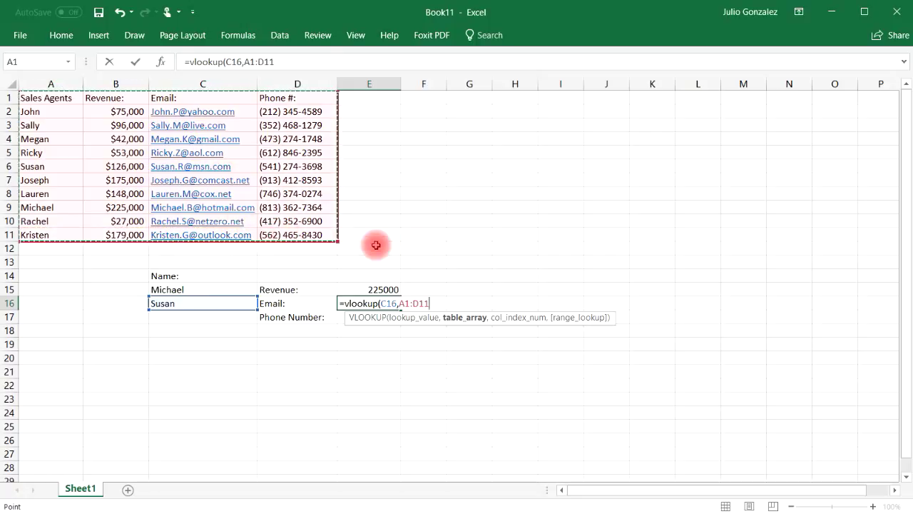
type(",")
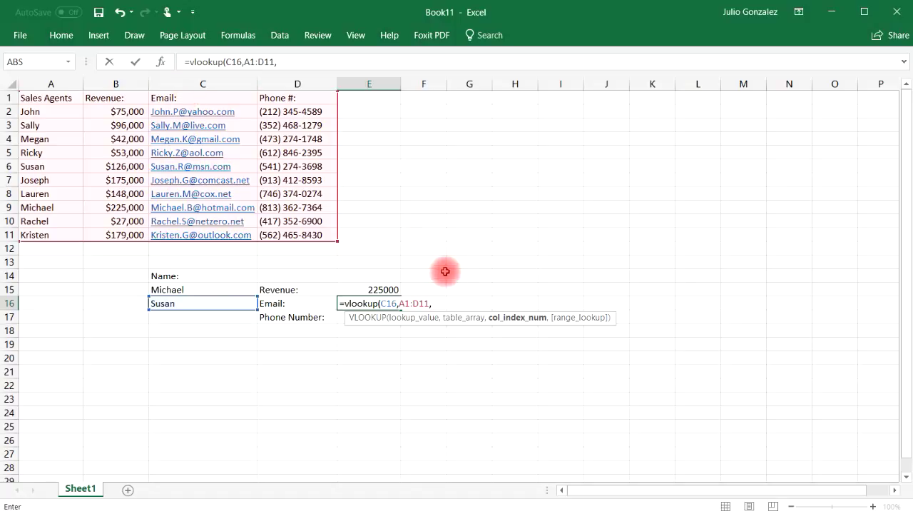
type("3")
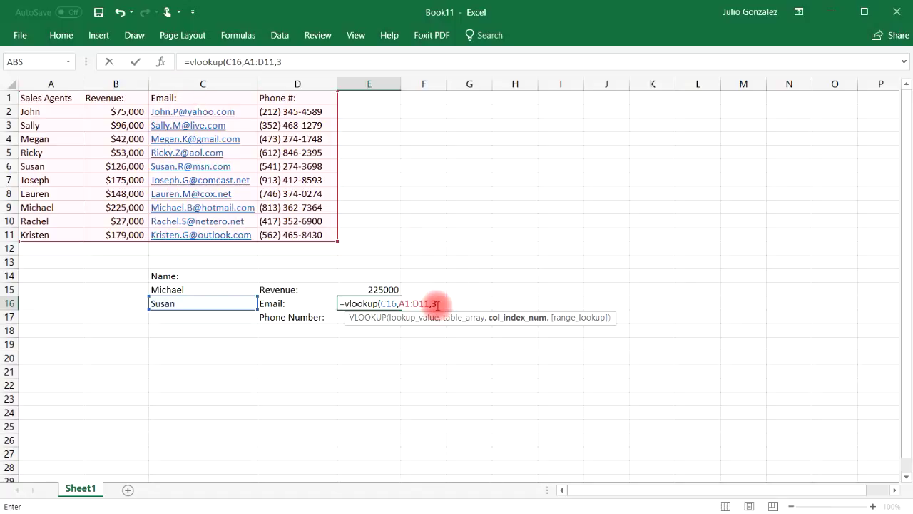
type(",")
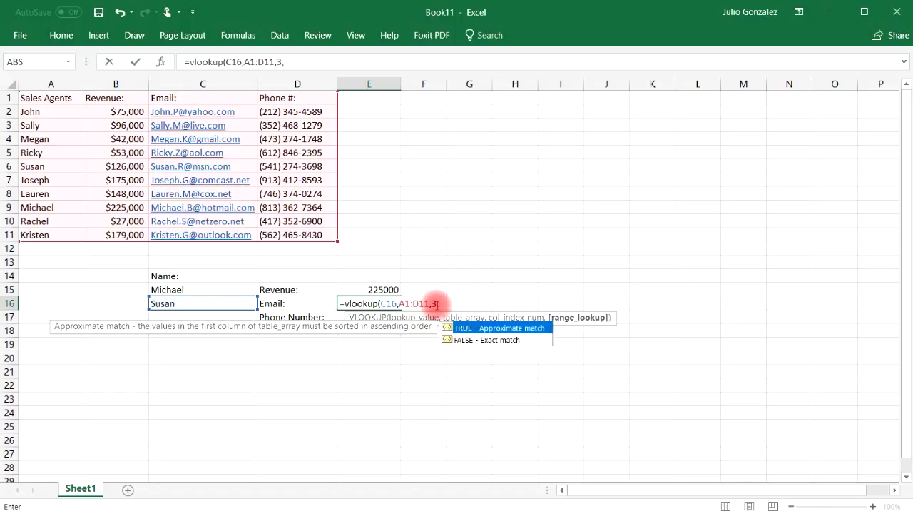
type("fa")
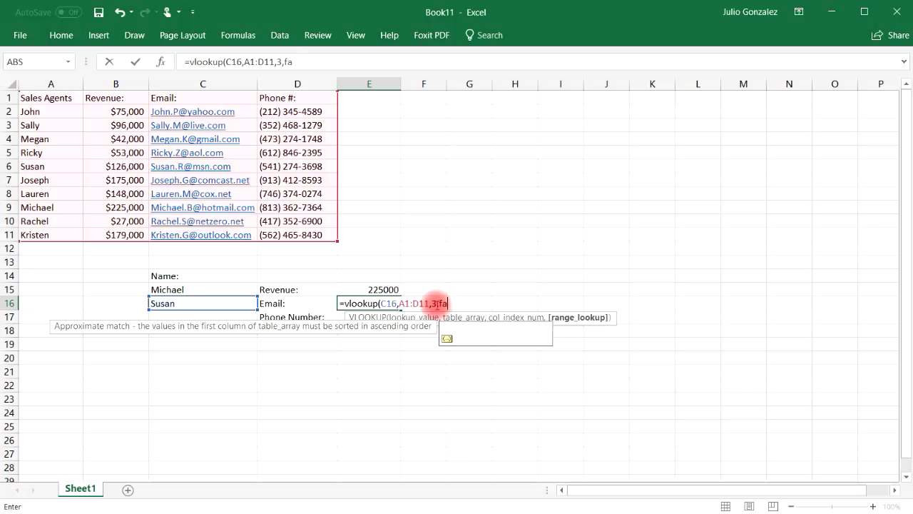
type("lse)")
key("Return")
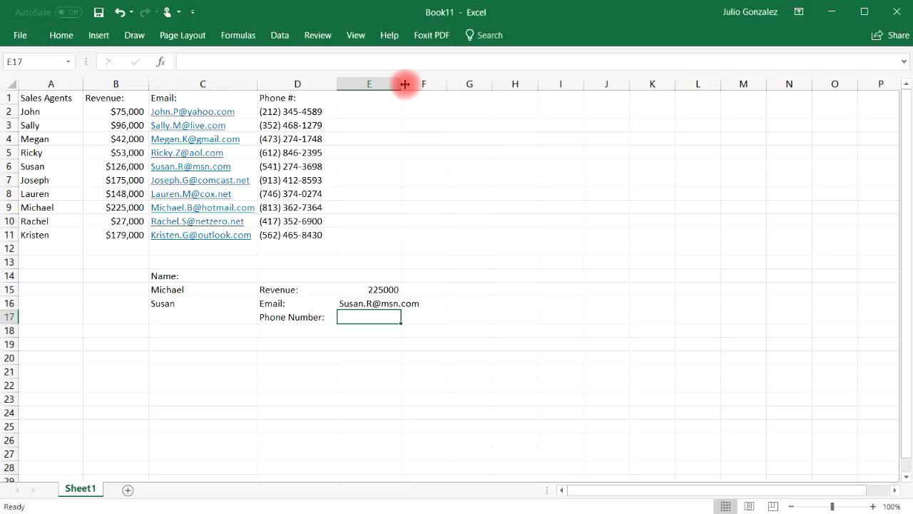
left_click_drag(404, 84, 446, 84)
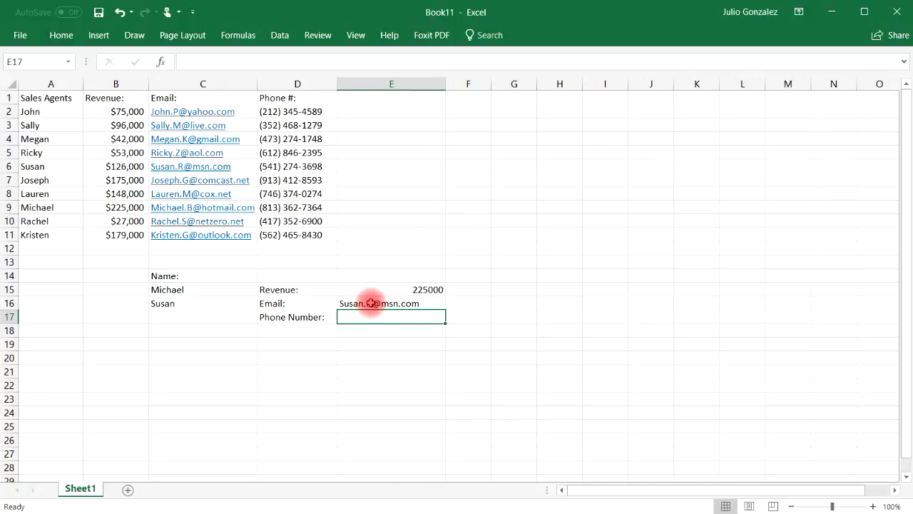
left_click(189, 166)
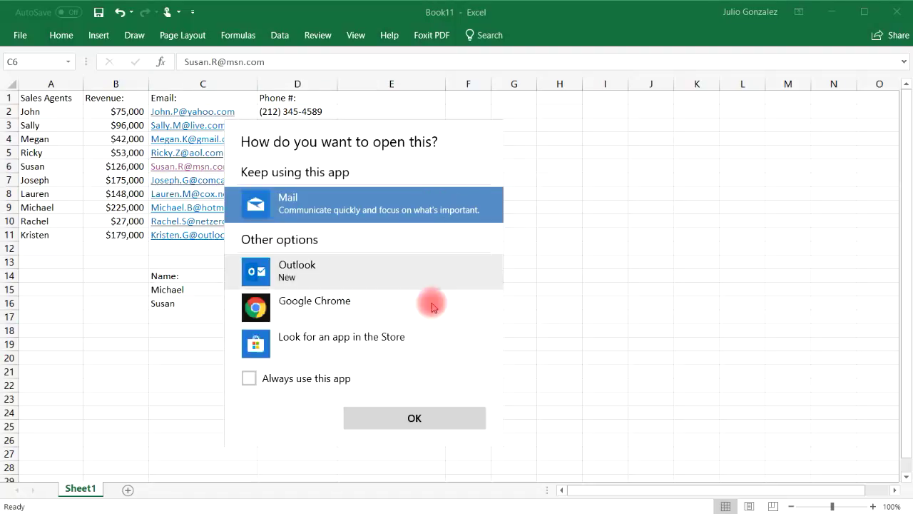
left_click(530, 292)
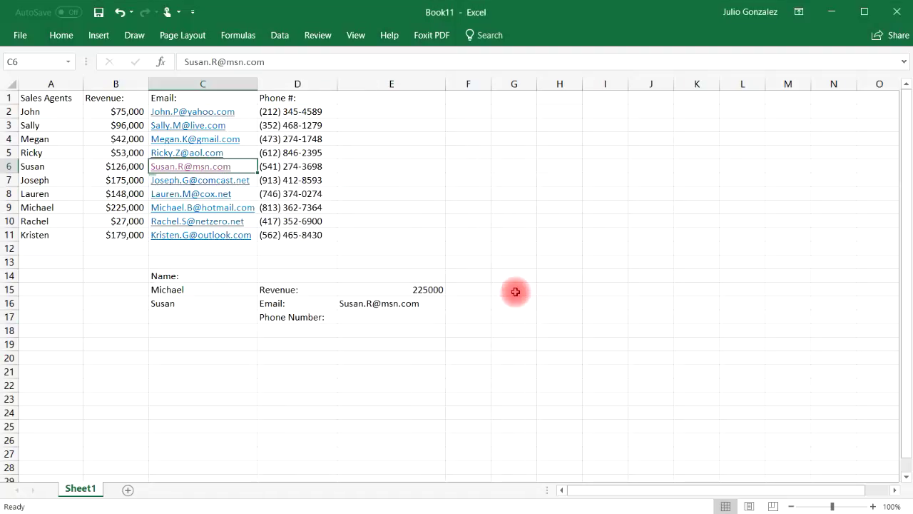
left_click(372, 317)
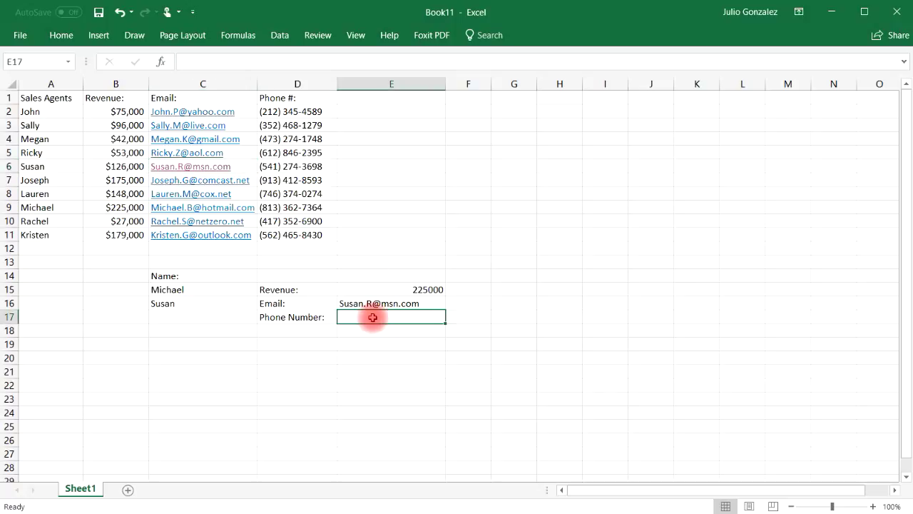
Enter Joseph in C17 and =VLOOKUP(C17,A1:D11,4,FALSE) in E17 for his phone number
left_click(203, 316)
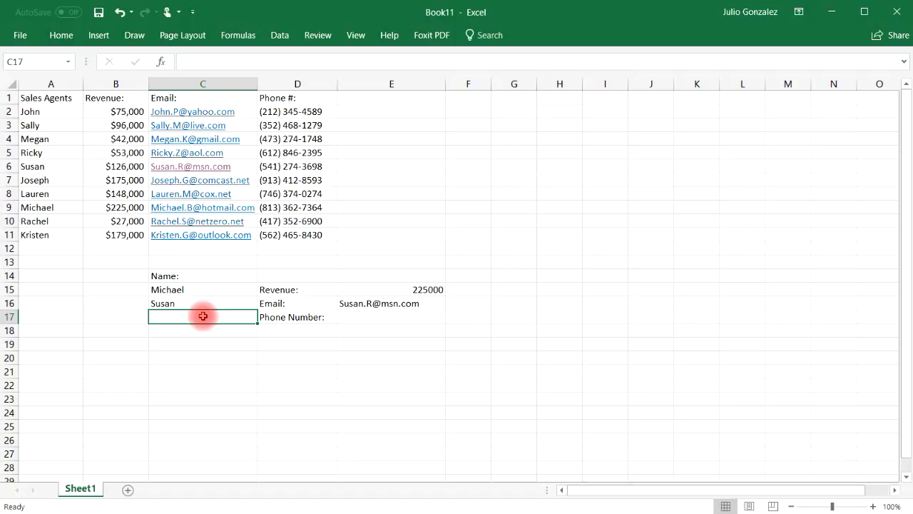
type("Joseph")
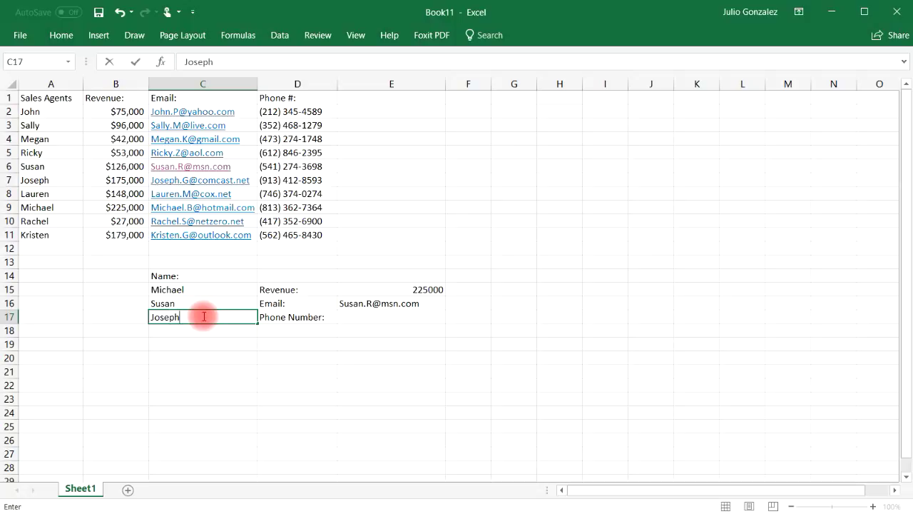
key("Tab")
key("Tab")
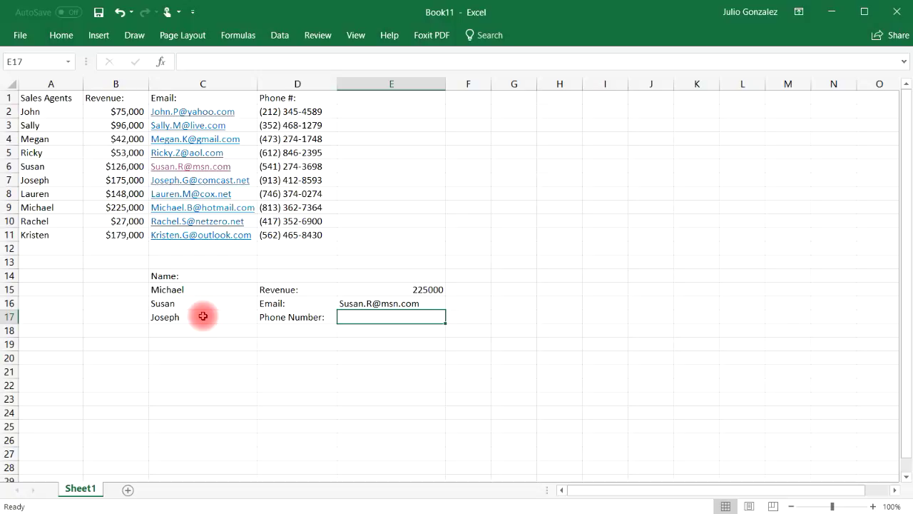
type("=vl")
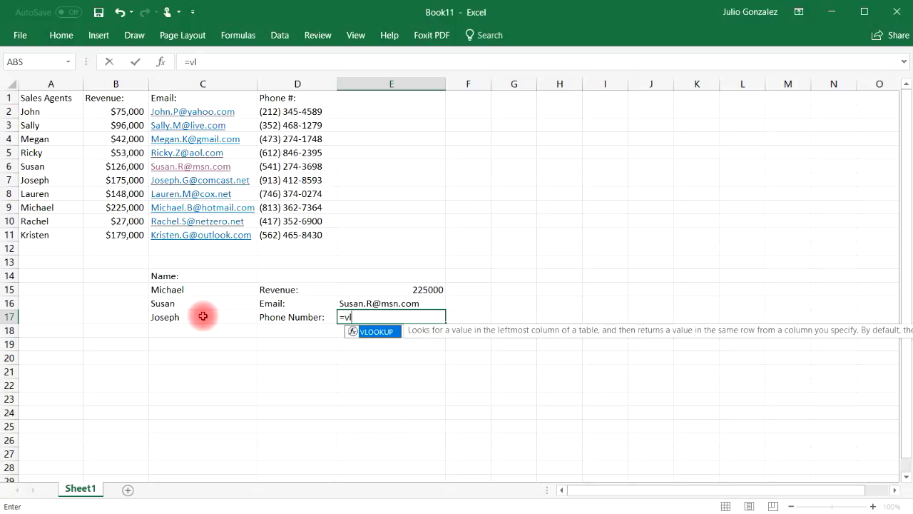
type("ookup(")
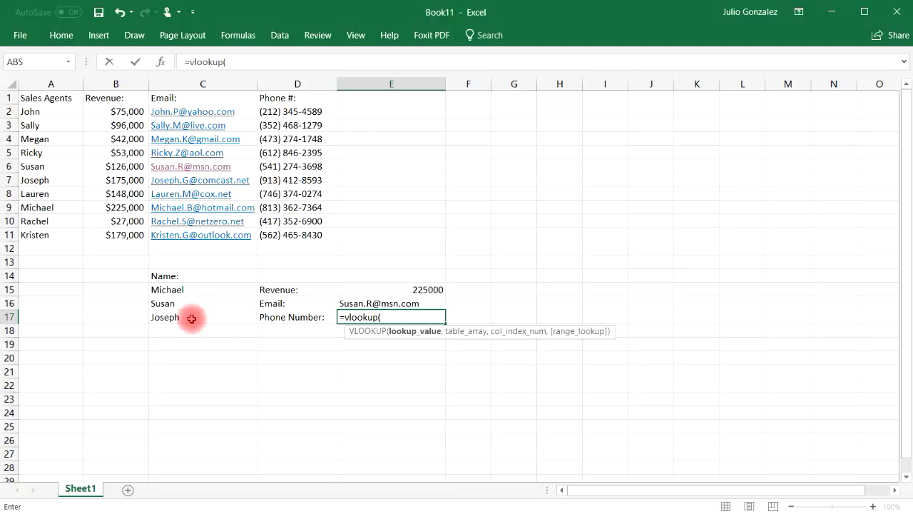
type("C")
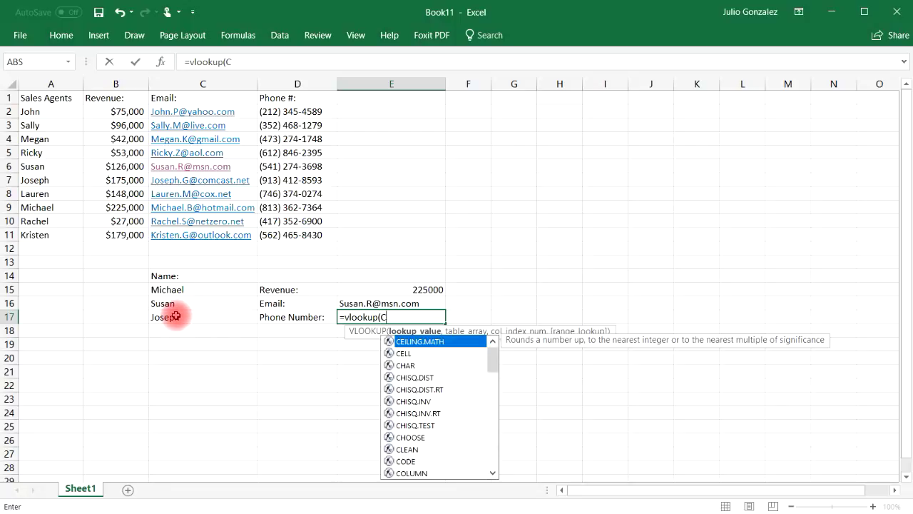
type("17,")
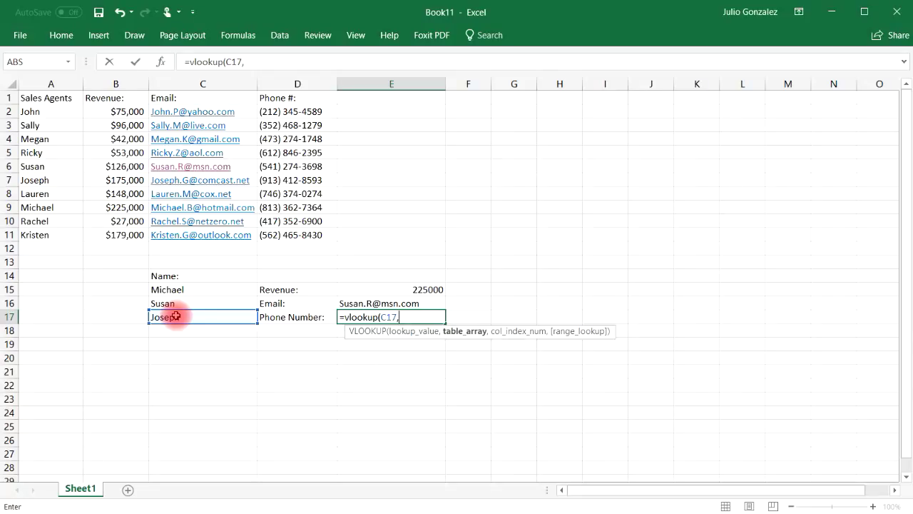
left_click_drag(51, 97, 307, 235)
type(",")
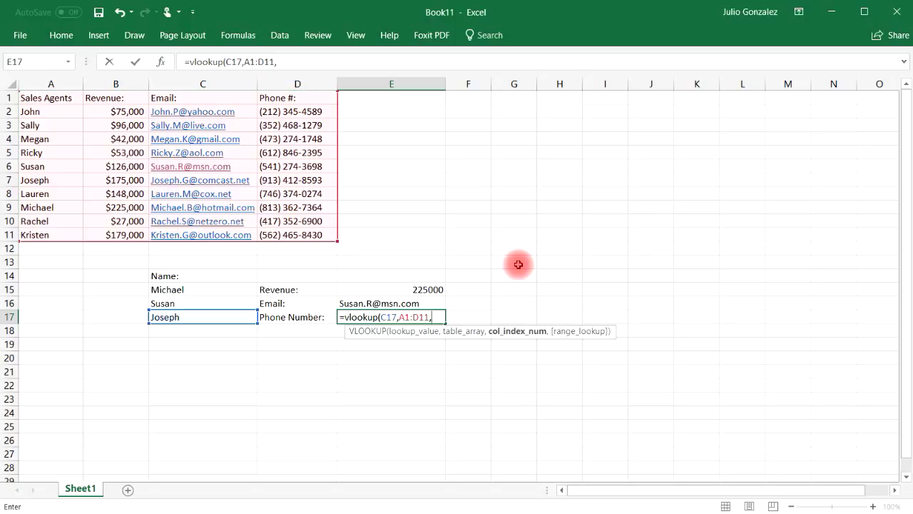
type("4,")
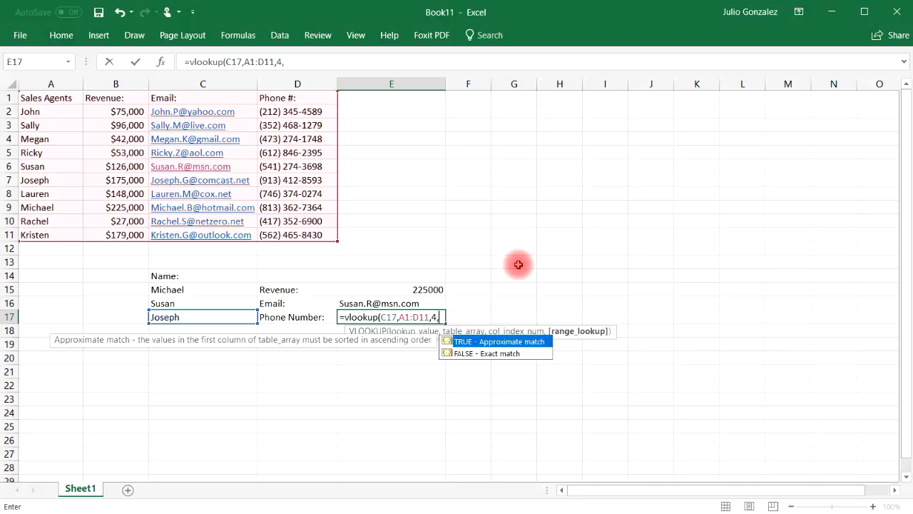
type("false)")
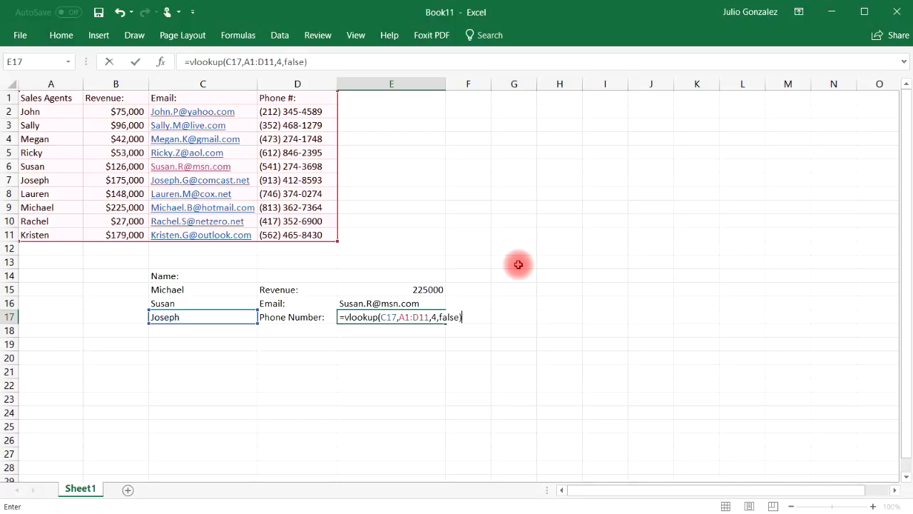
key("Return")
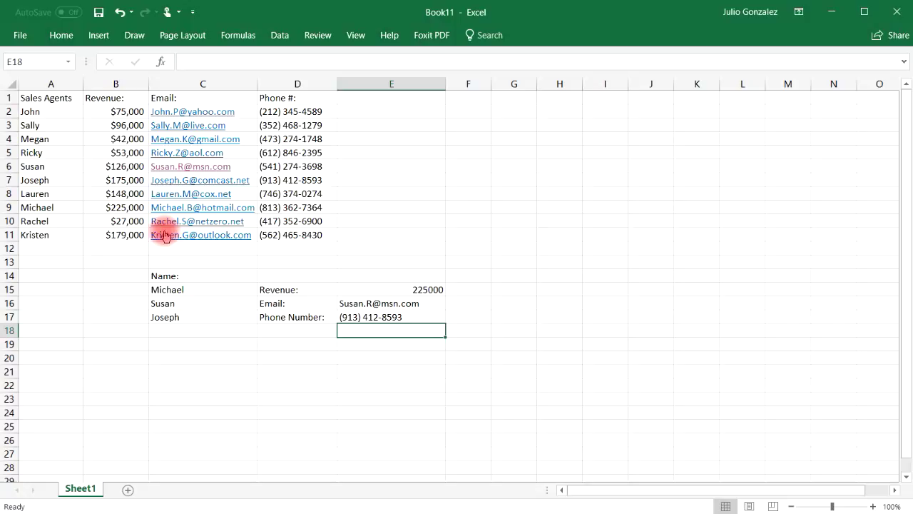
left_click(271, 180)
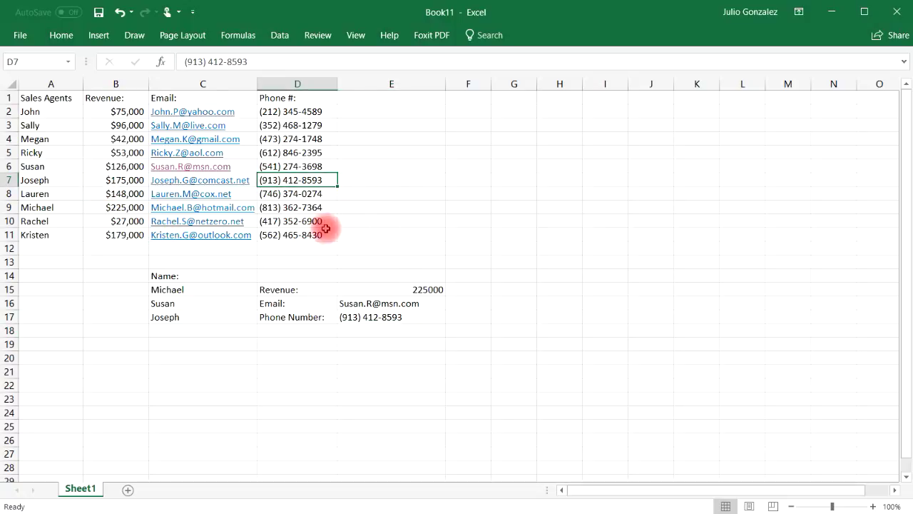
left_click(384, 319)
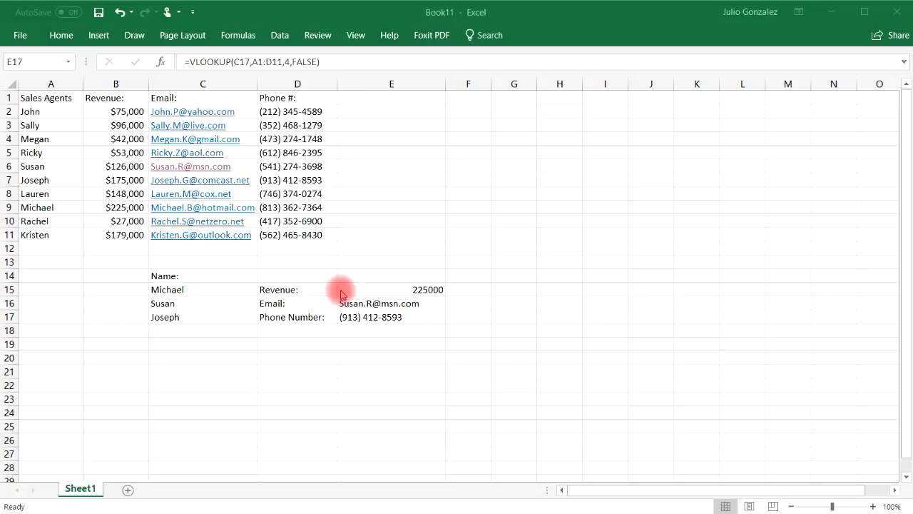
Change the C15 name to Lauren and confirm revenue updates to 148000
left_click(177, 289)
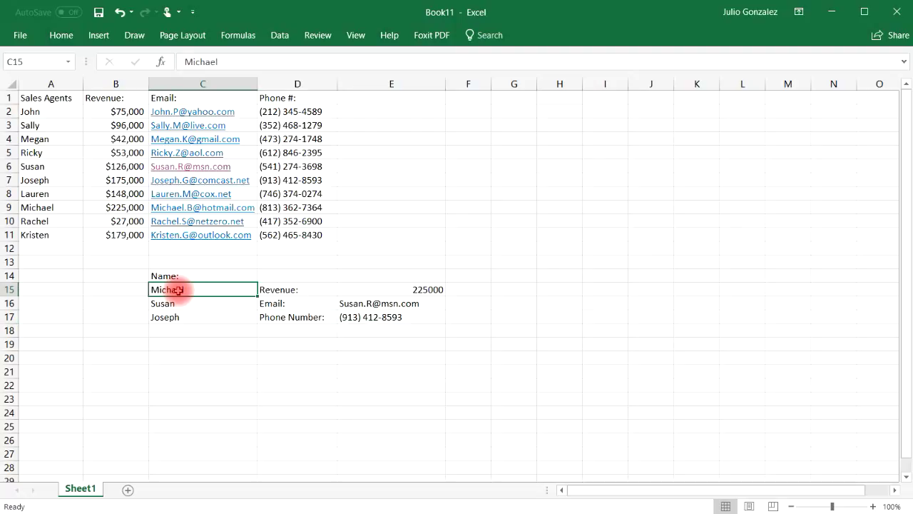
double_click(187, 288)
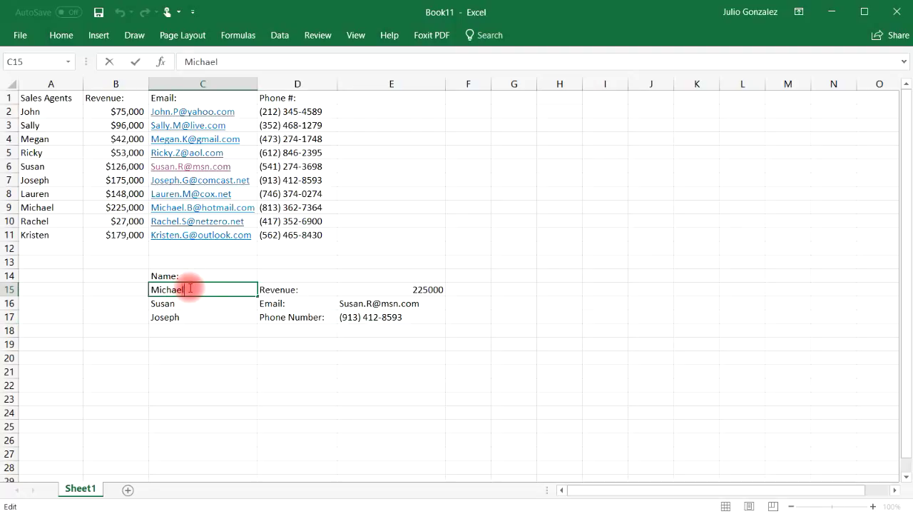
key("BackSpace")
key("BackSpace")
key("BackSpace")
key("BackSpace")
key("BackSpace")
key("BackSpace")
key("BackSpace")
type("L")
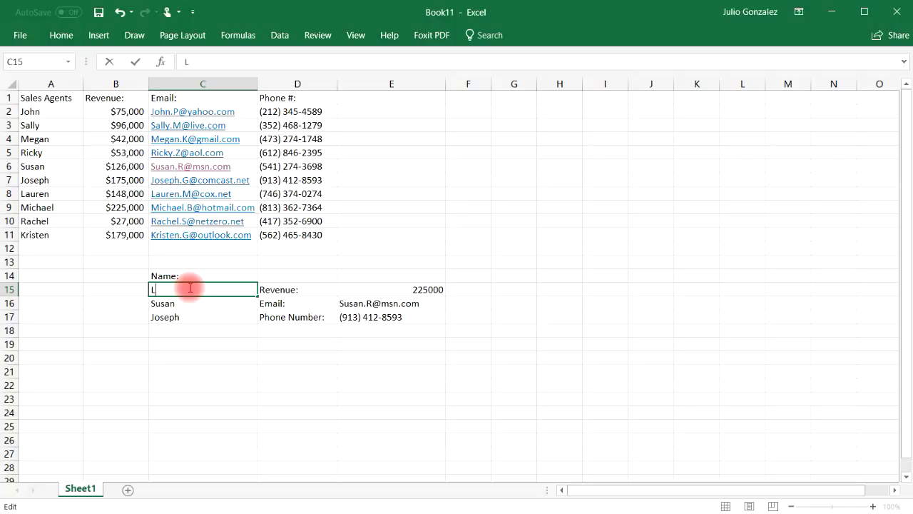
type("auren")
key("Return")
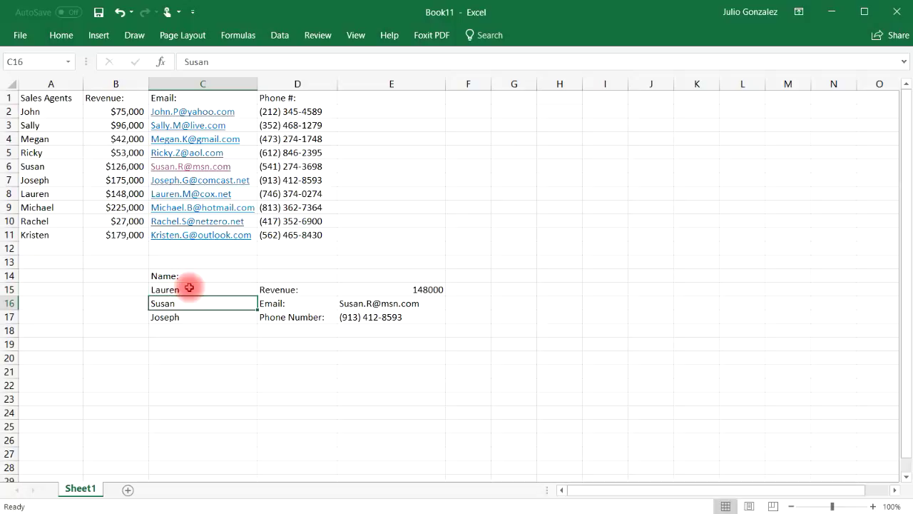
left_click(436, 289)
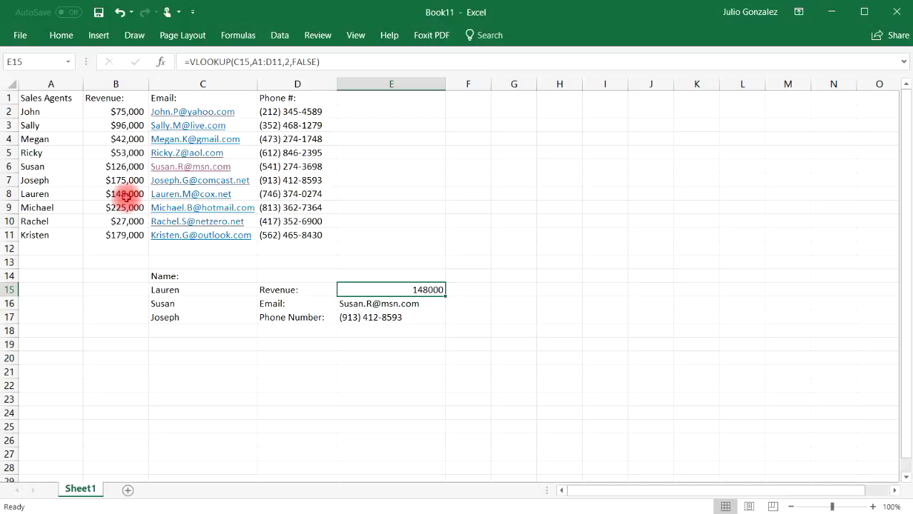
left_click(125, 193)
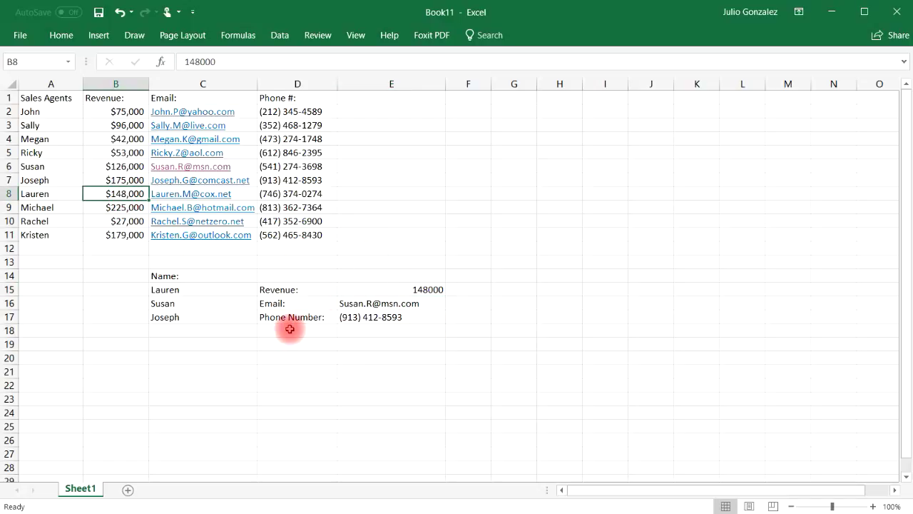
Change the C16 name to John and verify the email lookup shows his address
left_click(197, 306)
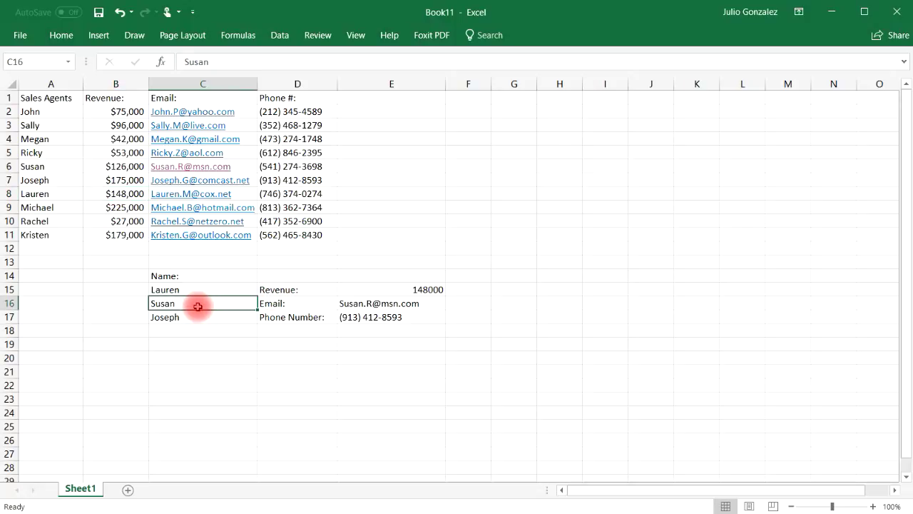
double_click(197, 306)
key("BackSpace")
key("BackSpace")
key("BackSpace")
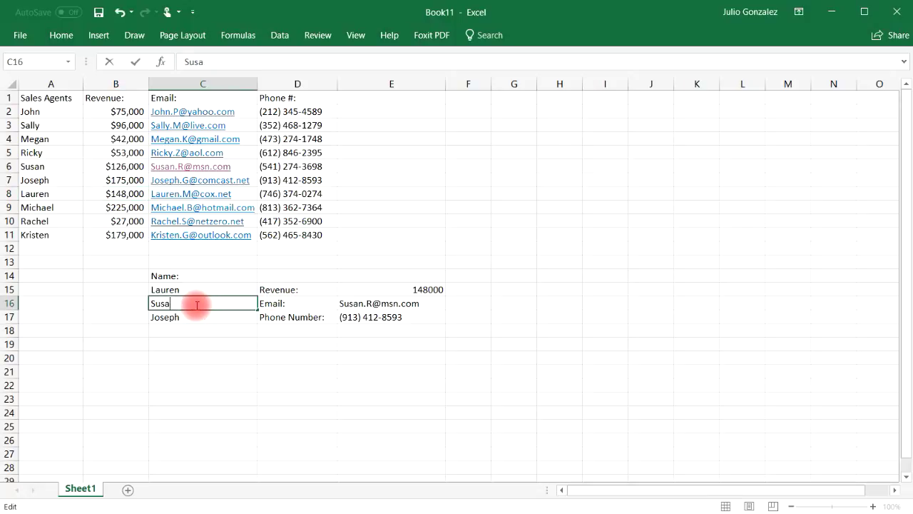
key("BackSpace")
key("BackSpace")
type("John")
key("Return")
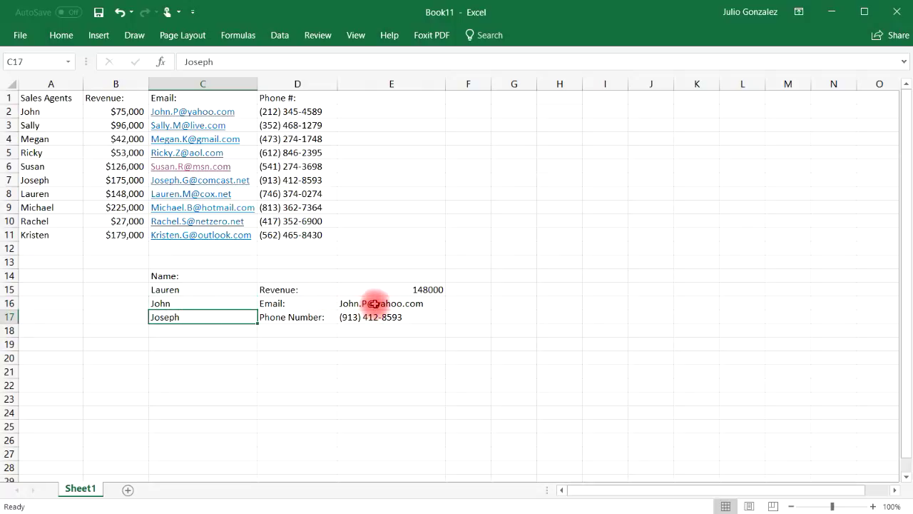
left_click(374, 304)
left_click(193, 112)
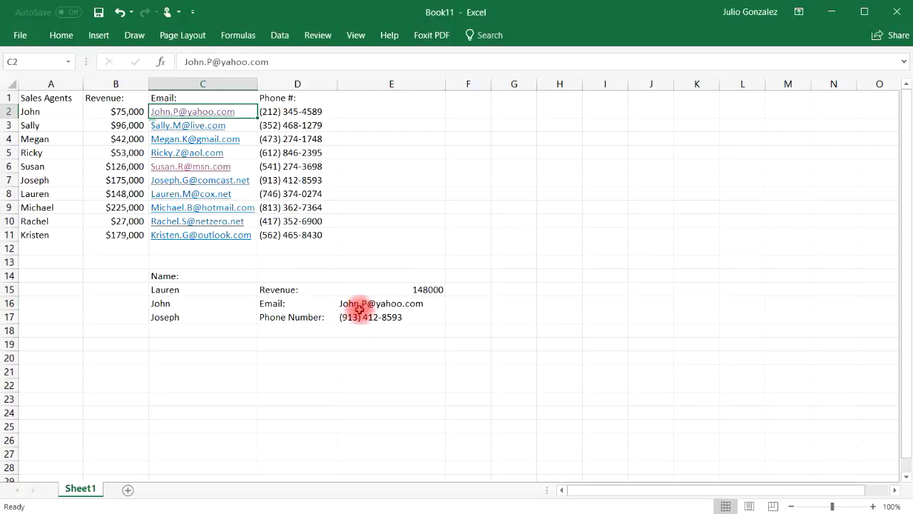
left_click(632, 289)
left_click(172, 321)
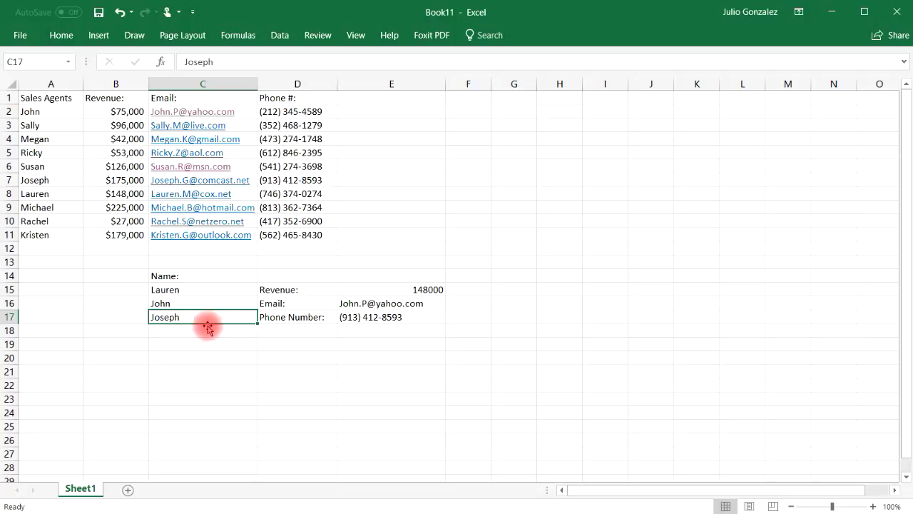
Change the C17 name to Rachel and verify the phone lookup matches her table number
double_click(197, 318)
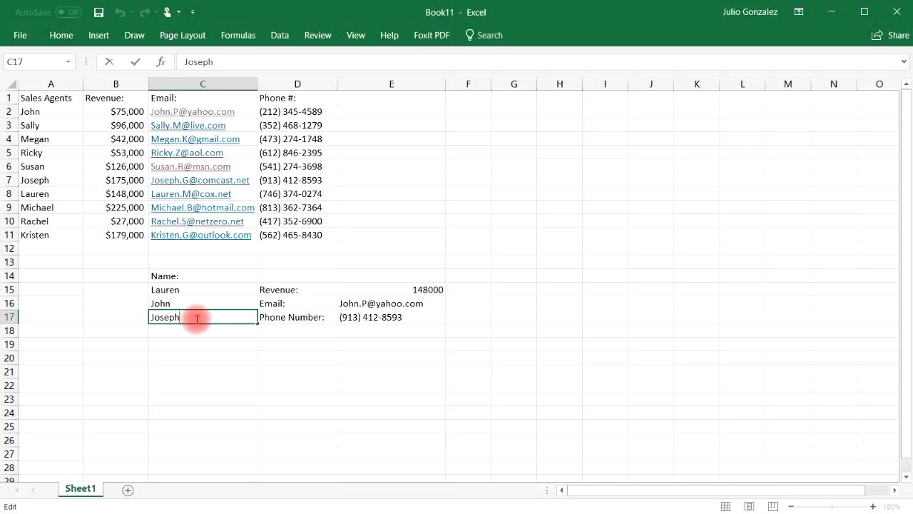
key("BackSpace")
key("BackSpace")
key("BackSpace")
key("BackSpace")
key("BackSpace")
key("BackSpace")
type("Rachel")
key("Return")
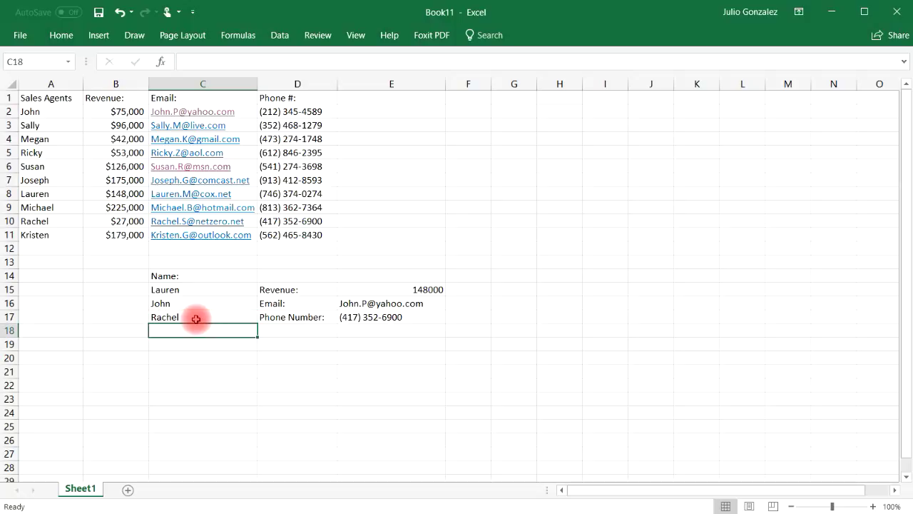
left_click(287, 234)
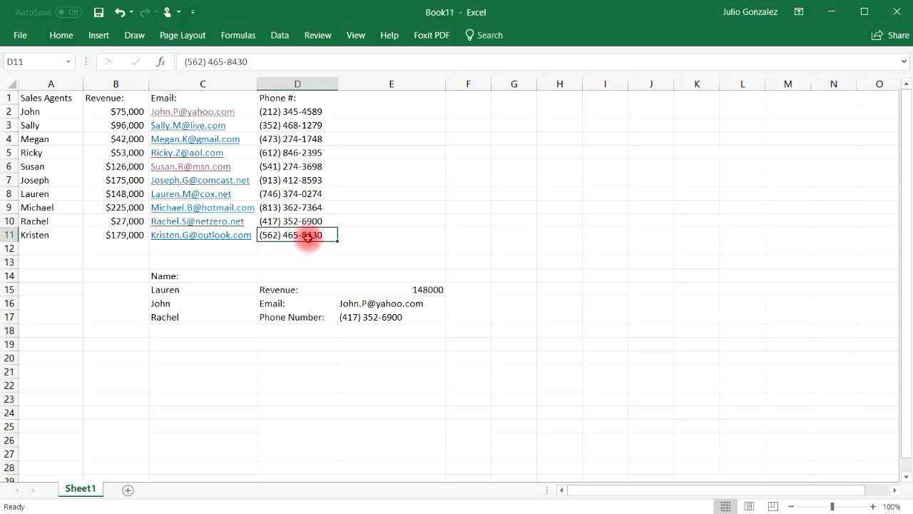
left_click(301, 221)
left_click(397, 319)
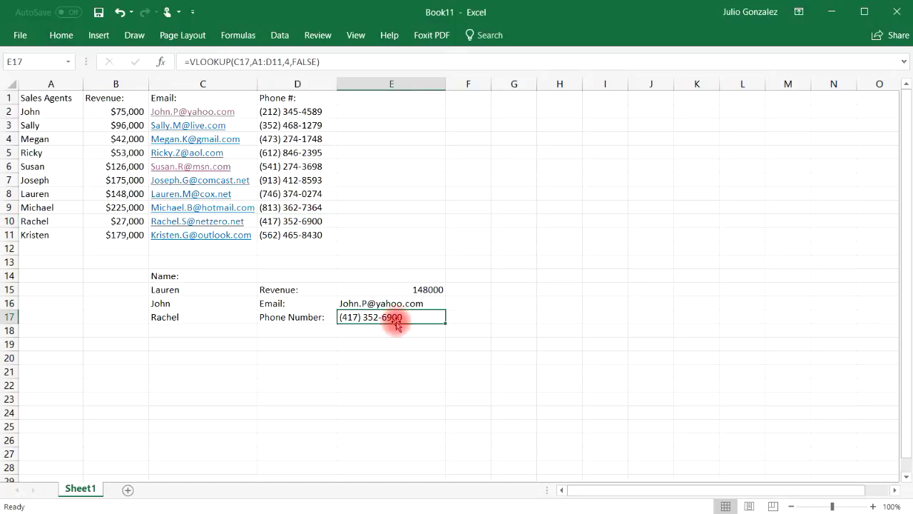